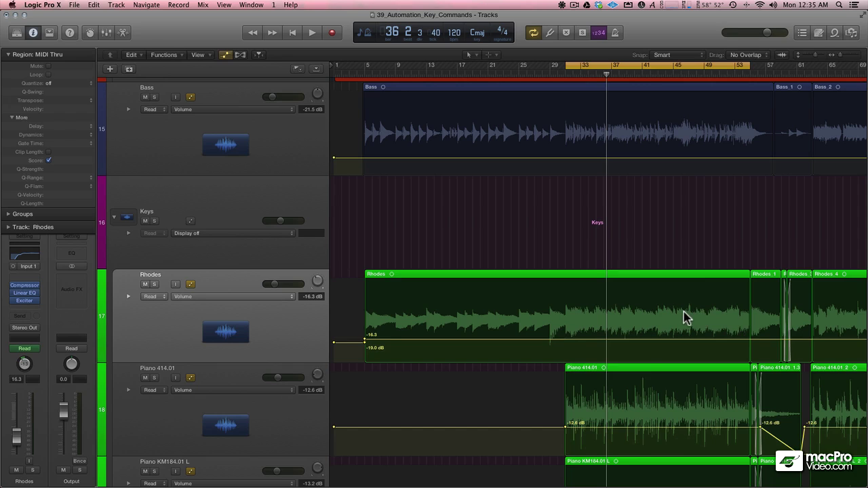
Jump the playhead back to the cycle start at bar 31.
key("space")
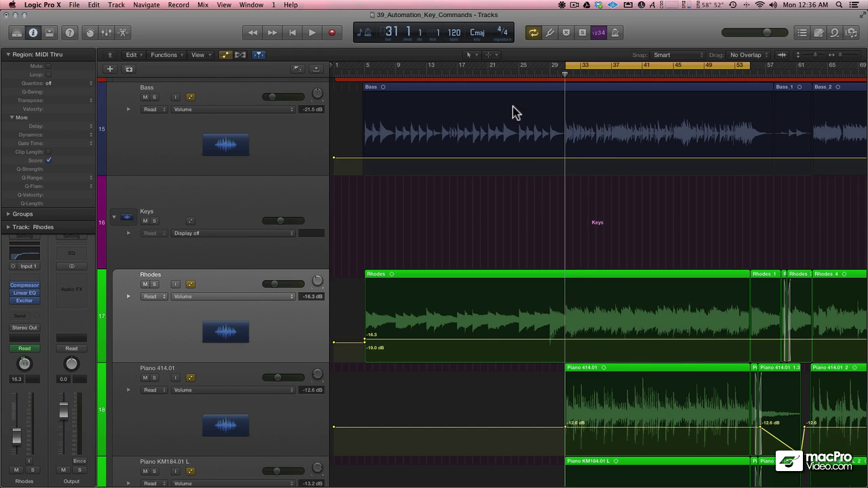
Dip the Rhodes volume from -16.3 to -23.8 dB across bars 31–55 and play it back.
left_click(489, 55)
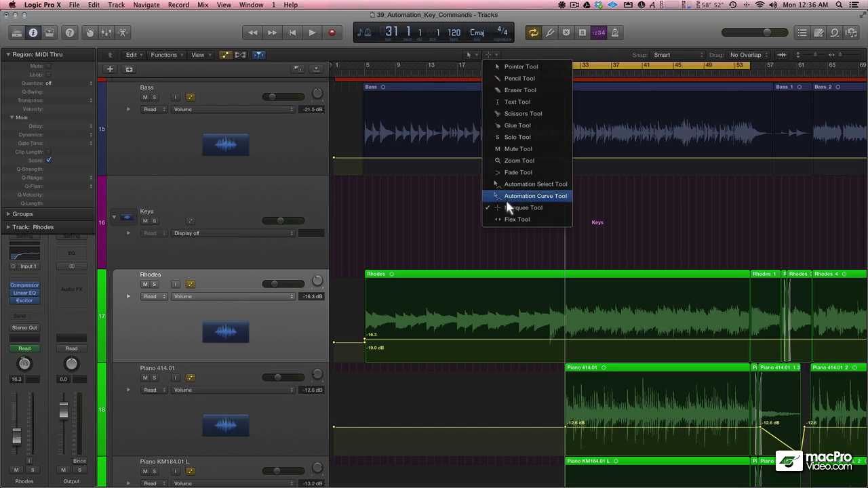
left_click(635, 259)
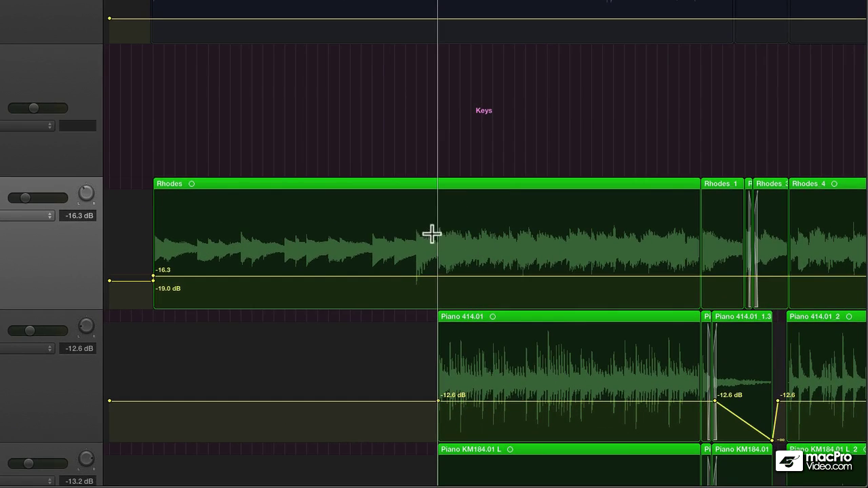
left_click_drag(437, 239, 701, 250)
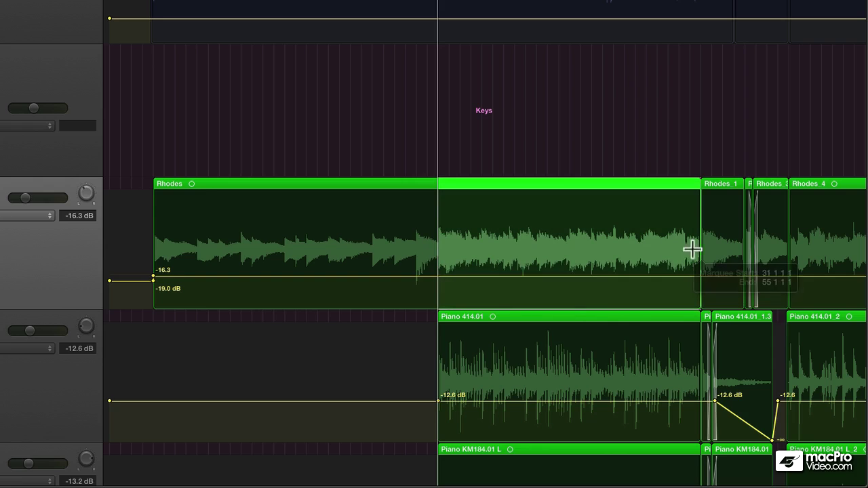
left_click(575, 275)
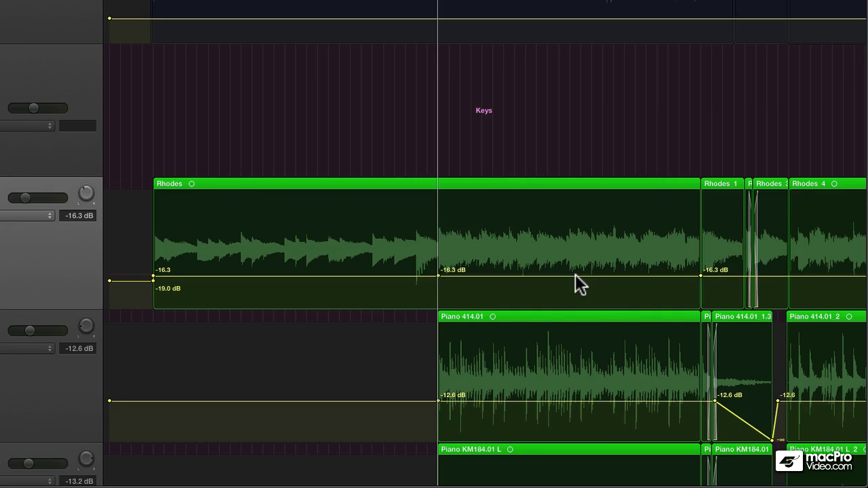
mouse_move(576, 274)
left_mouse_down()
mouse_move(576, 257)
mouse_move(579, 287)
left_mouse_up()
key("space")
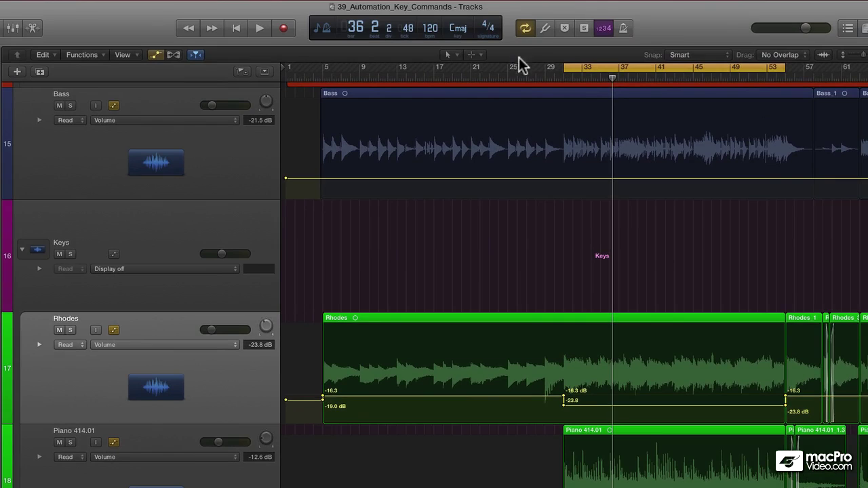
Undo the Rhodes volume dip and marquee-select bars 31 to 55 on the Rhodes track.
left_click_drag(519, 76, 500, 78)
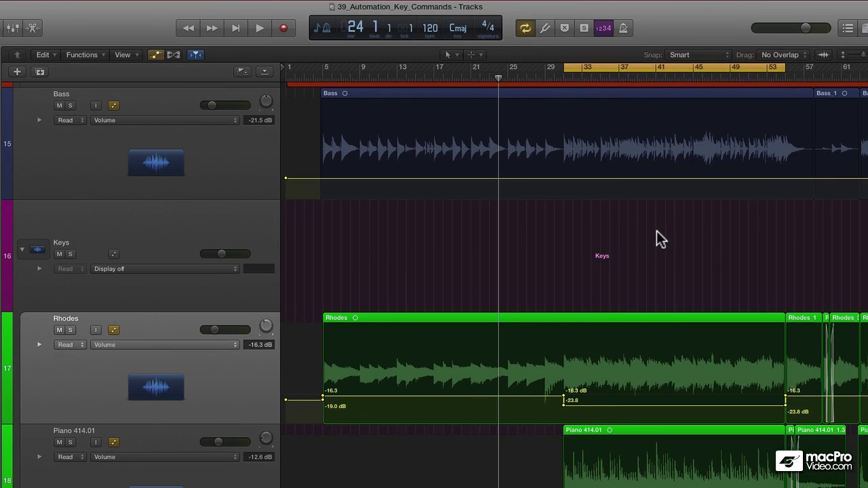
key("super+z")
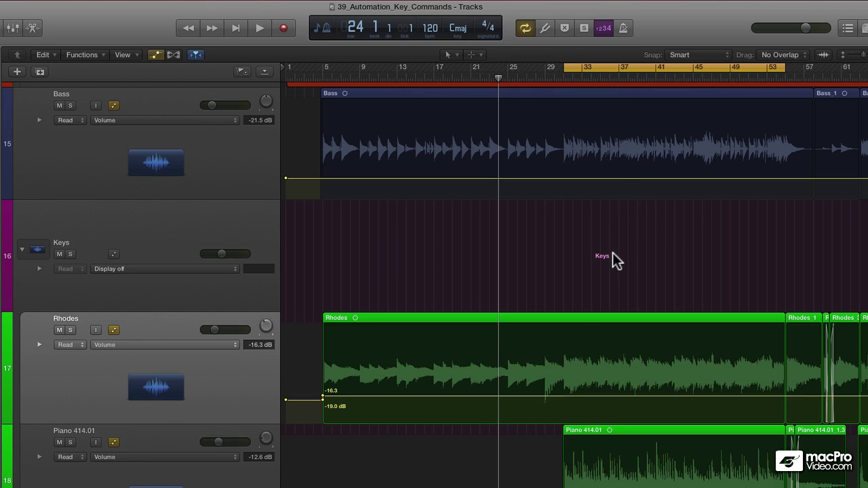
left_click(568, 314)
left_click_drag(569, 314, 785, 330)
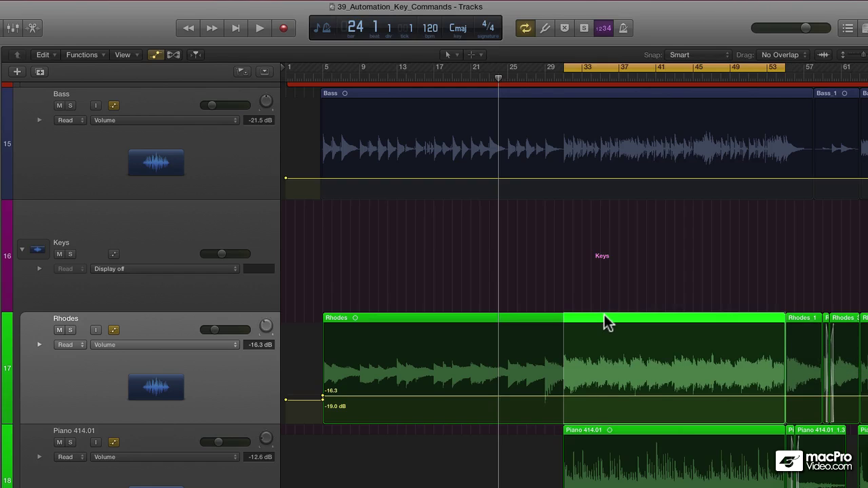
Split the region into Rhodes.1 and Rhodes.2 and add -16.3 dB points at Rhodes.1's borders.
left_click(606, 322)
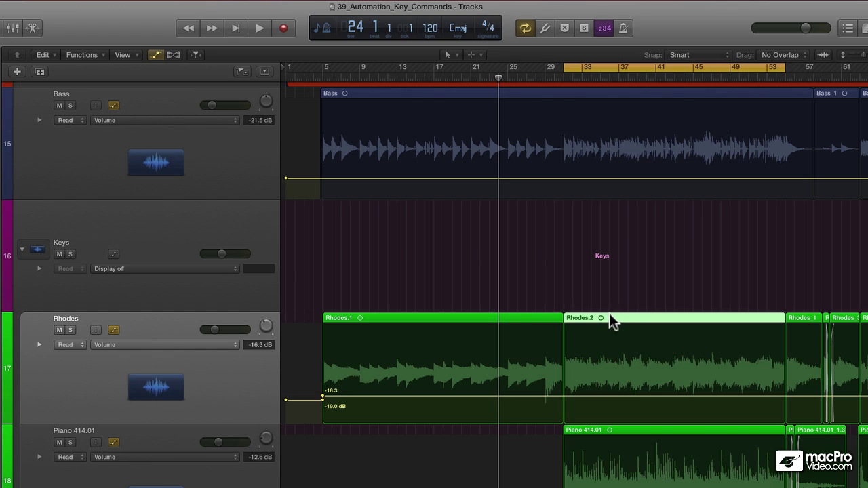
left_click(428, 319)
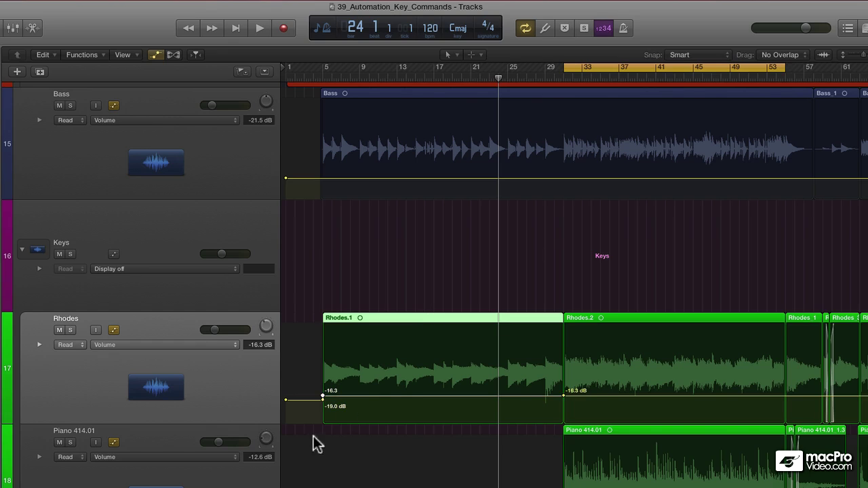
mouse_move(395, 396)
left_mouse_down()
mouse_move(394, 405)
mouse_move(399, 395)
left_mouse_up()
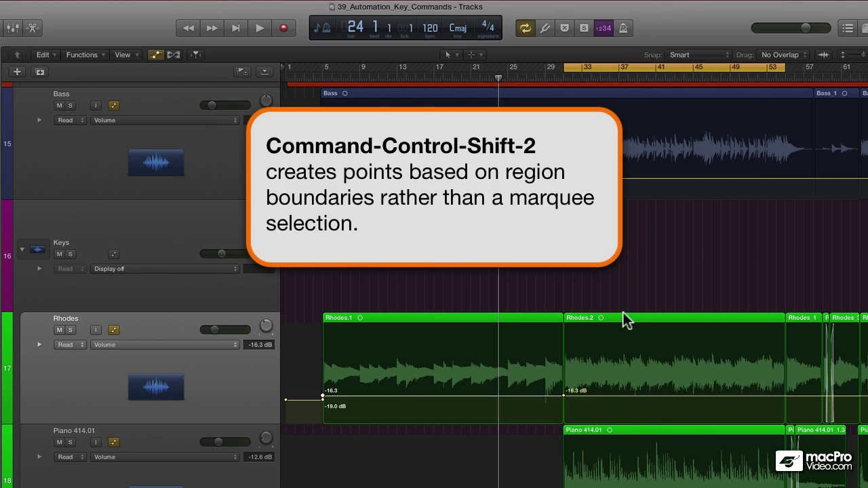
Select Rhodes.2 and lower its volume automation to -21.4 dB while auditioning playback.
left_click(622, 316)
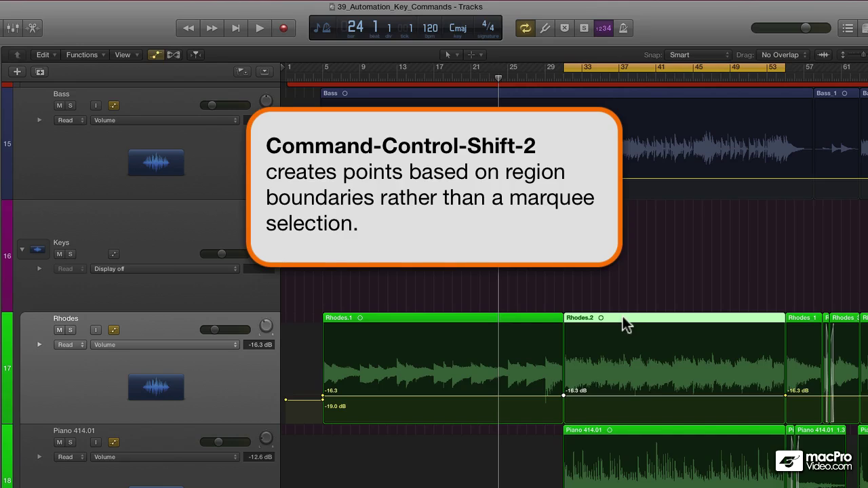
left_click_drag(651, 395, 651, 401)
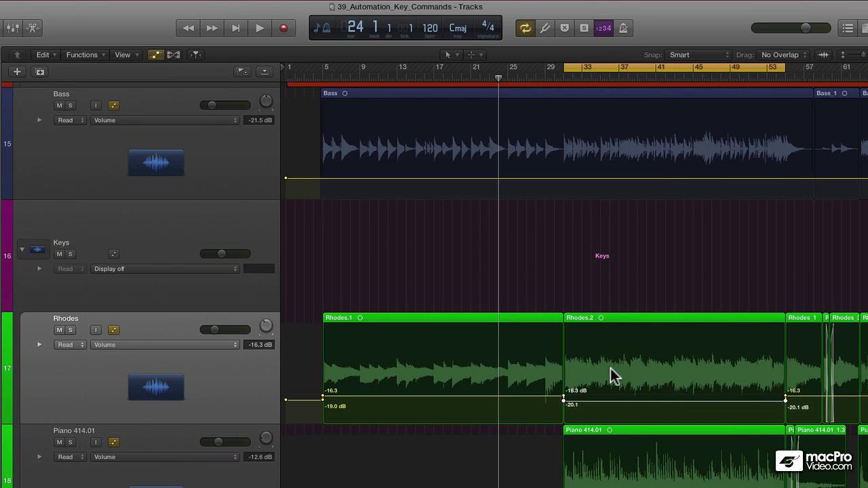
key("space")
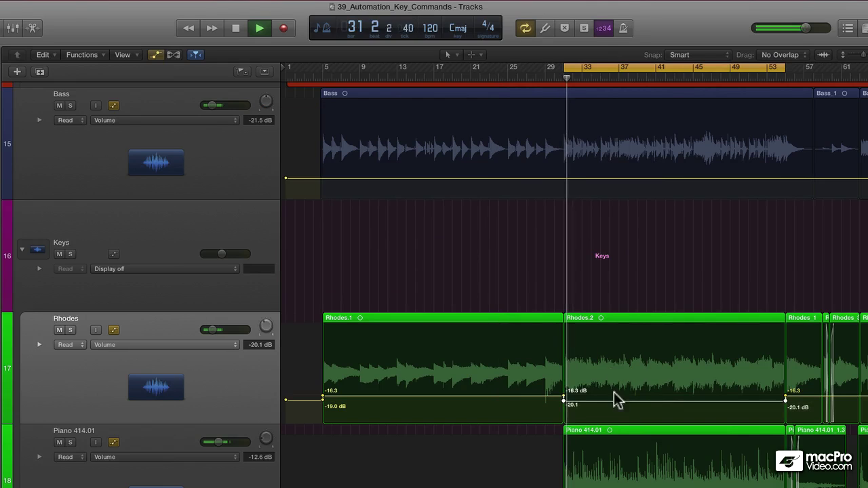
left_click_drag(627, 399, 626, 401)
key("space")
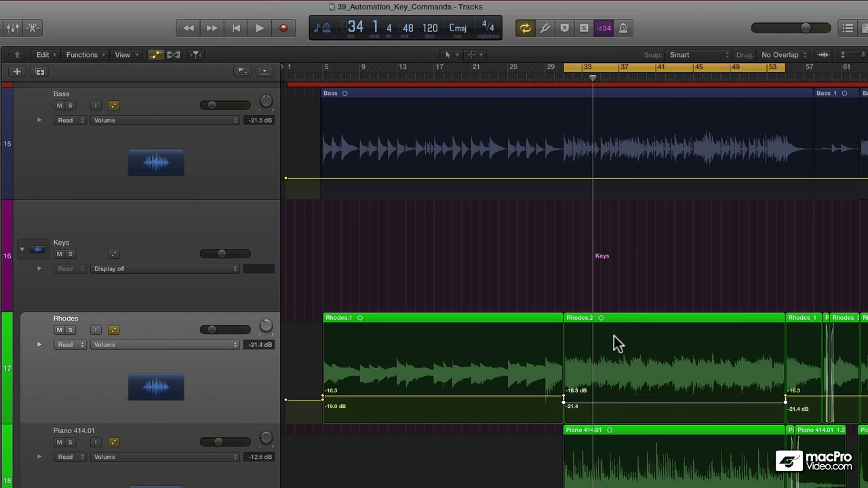
Search Key Commands for 'automation', review the Main Window Tracks entries, then clear the search.
key("alt+k")
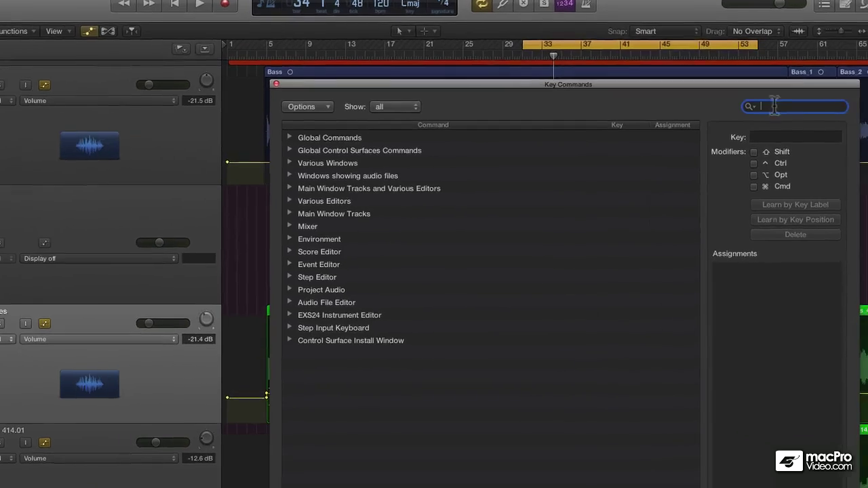
type("automa")
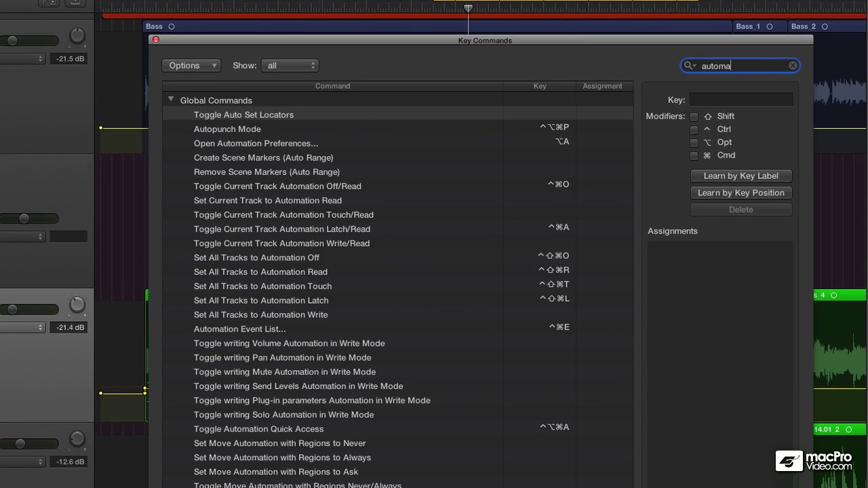
type("tion")
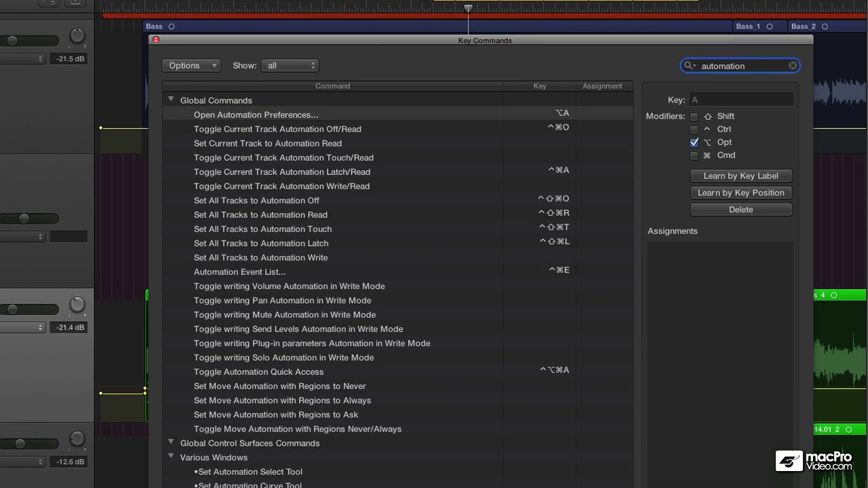
scroll(332, 196, "down", 5)
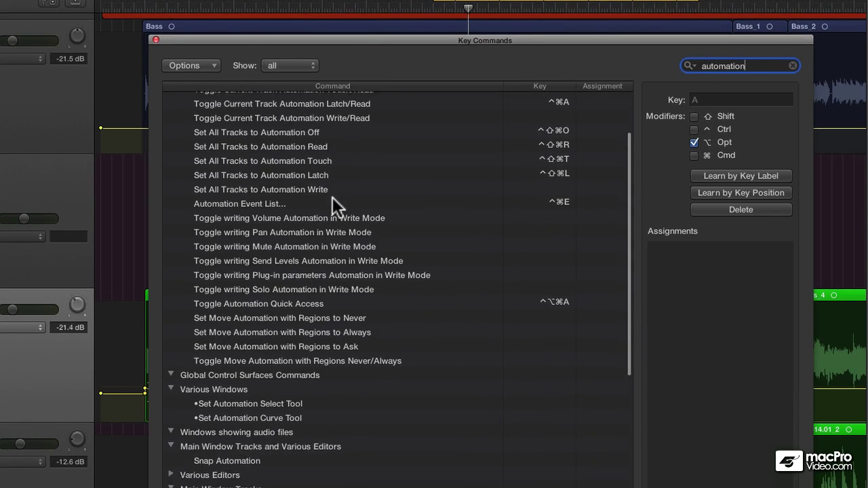
scroll(333, 197, "down", 3)
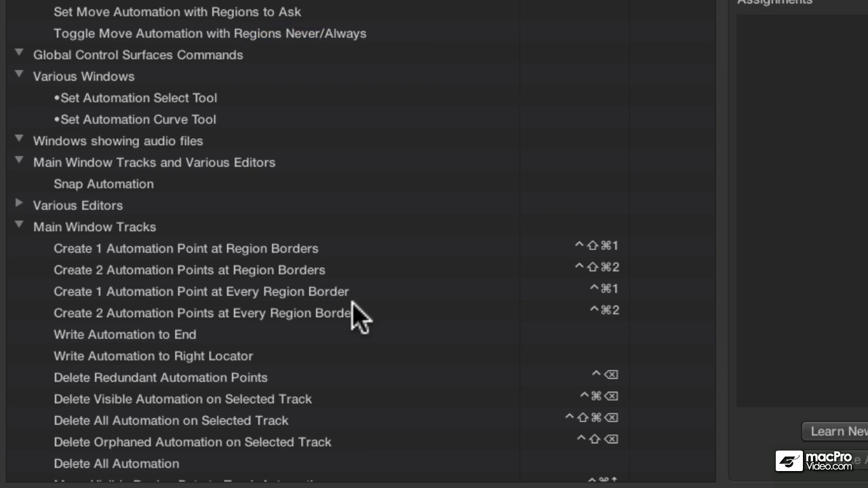
scroll(359, 316, "down", 10)
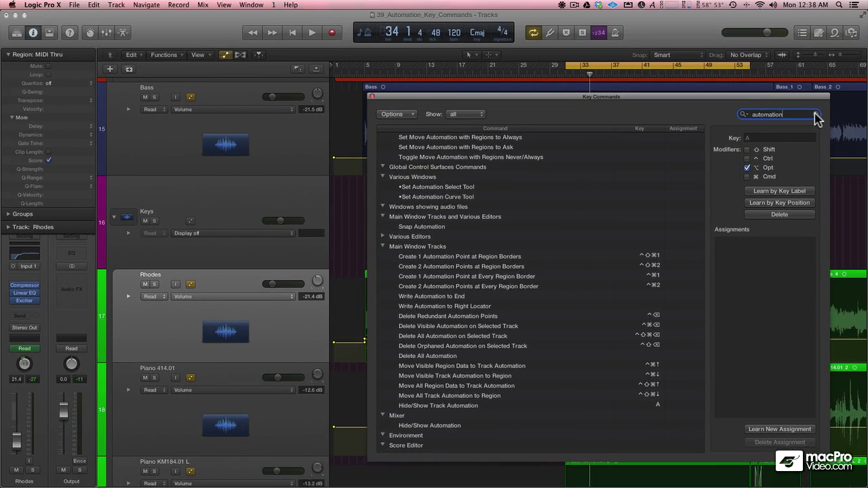
left_click(836, 58)
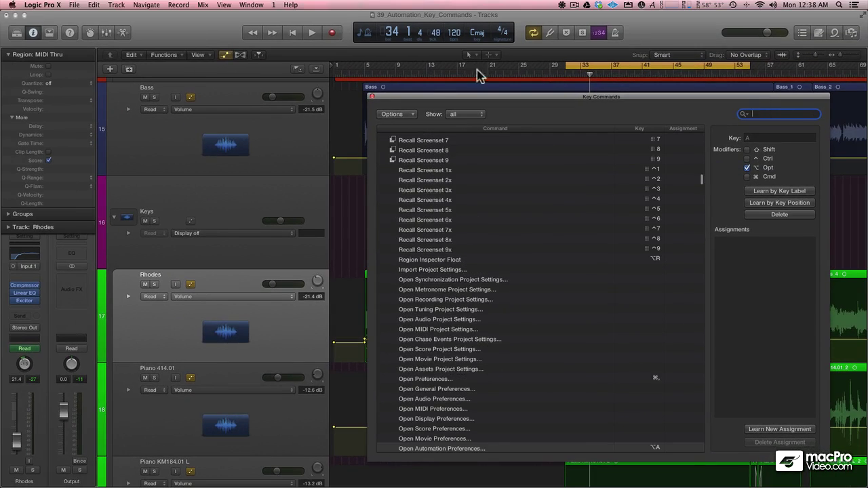
Close the Key Commands window, move the cycle start from bar 33 to bar 25, and play.
left_click(372, 96)
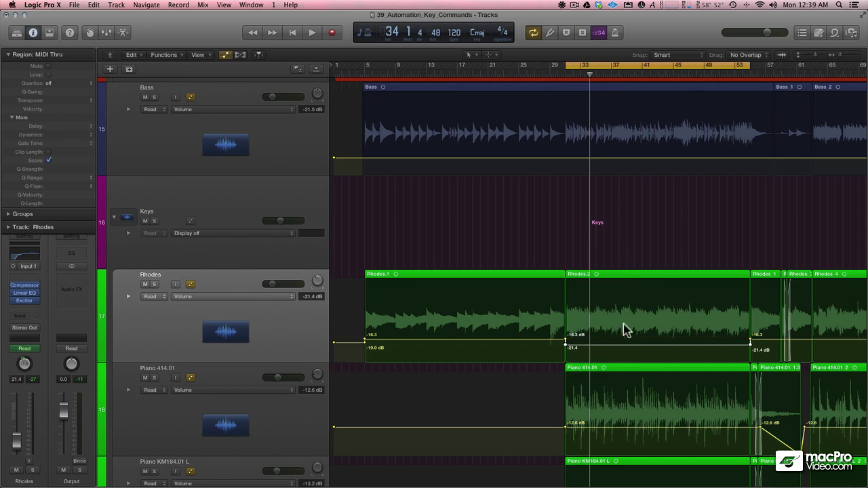
left_click_drag(566, 65, 519, 65)
key("space")
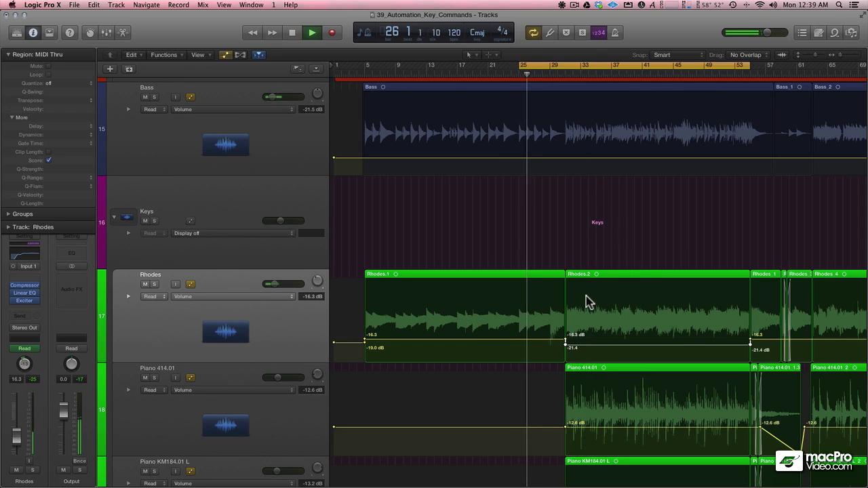
Add a volume point at the start of Rhodes.2, then stop and return to the cycle start.
left_click(568, 345)
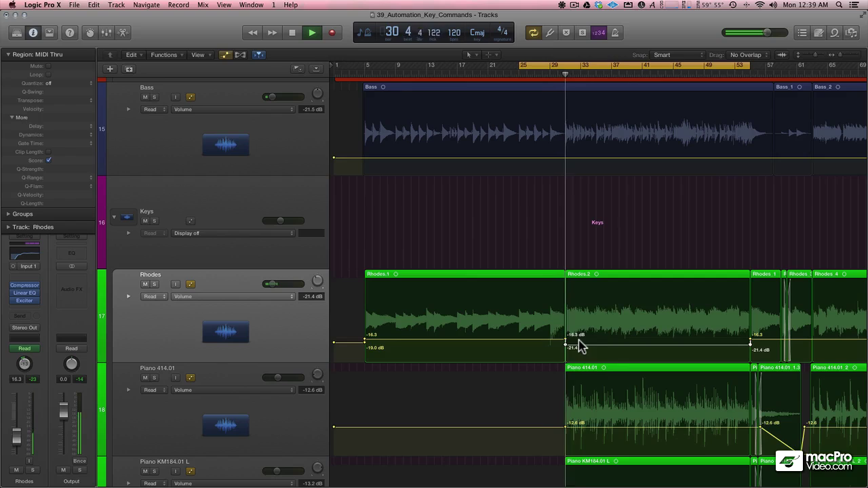
key("space")
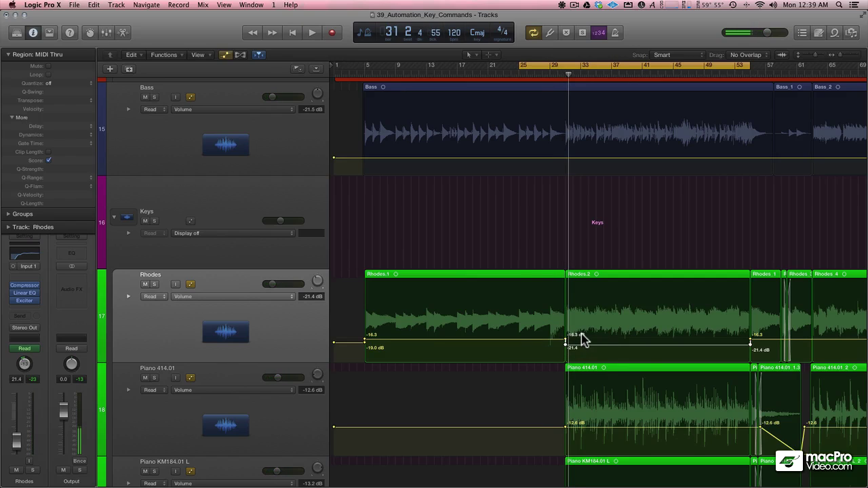
key("space")
key("space")
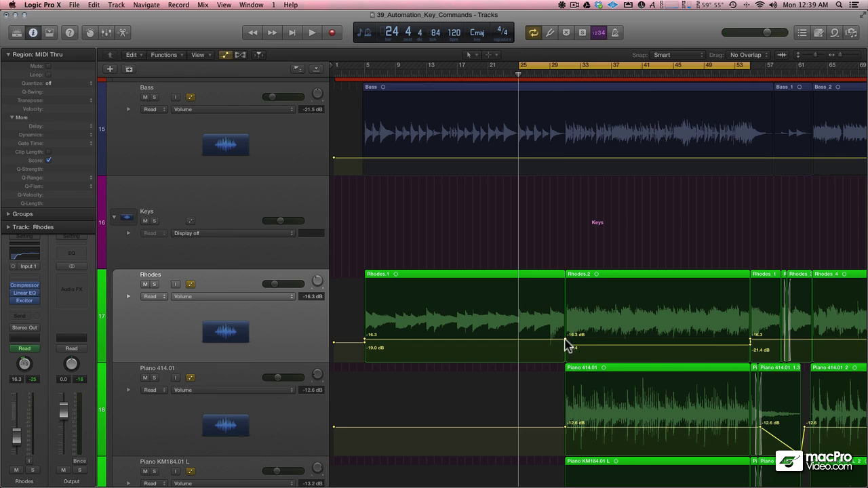
Shift the border nodes outward so the volume ramps from -16.3 to -21.4 dB and back.
left_click_drag(565, 339, 554, 339)
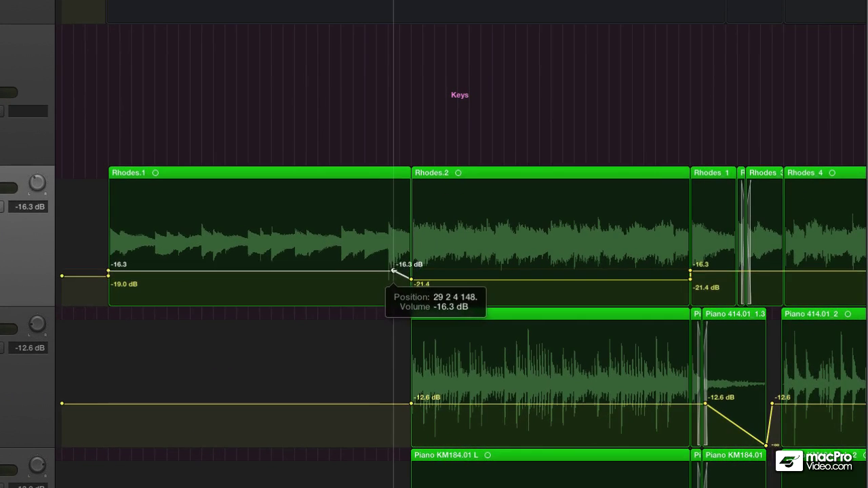
left_click_drag(394, 271, 396, 270)
scroll(563, 278, "right", 2)
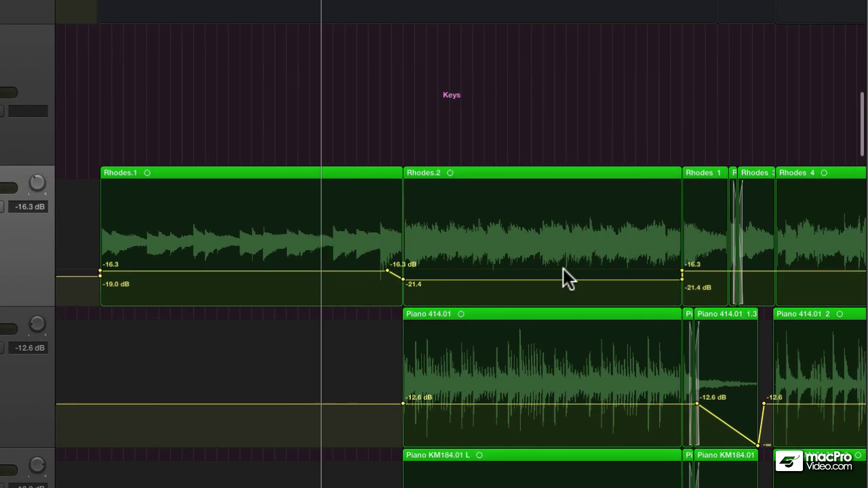
scroll(563, 271, "right", 2)
left_click_drag(658, 272, 668, 271)
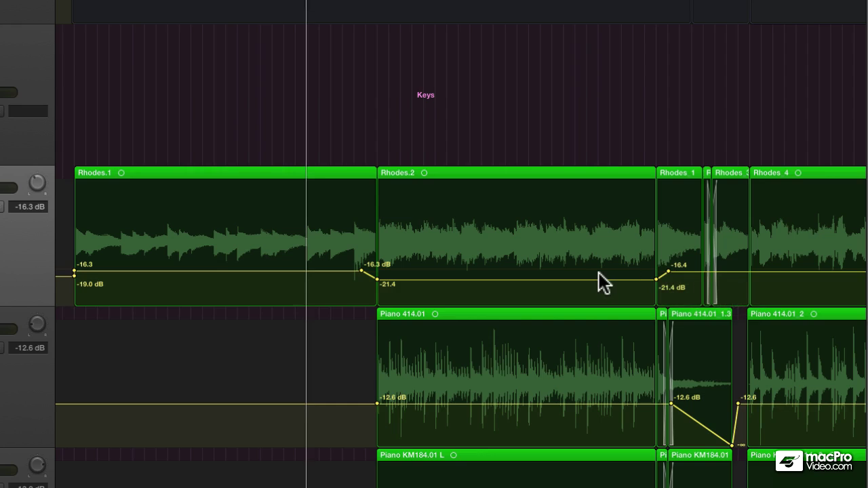